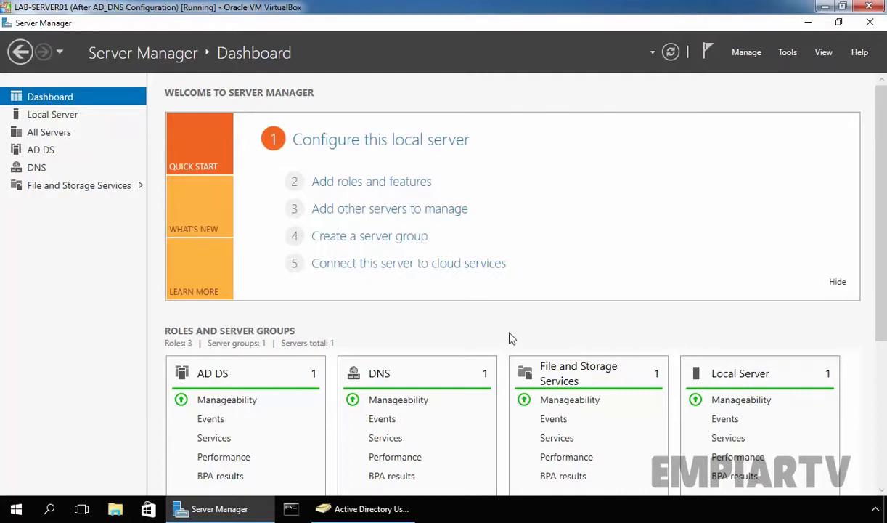
- Launch Group Policy Management from the Tools menu and maximize the console
click(791, 54)
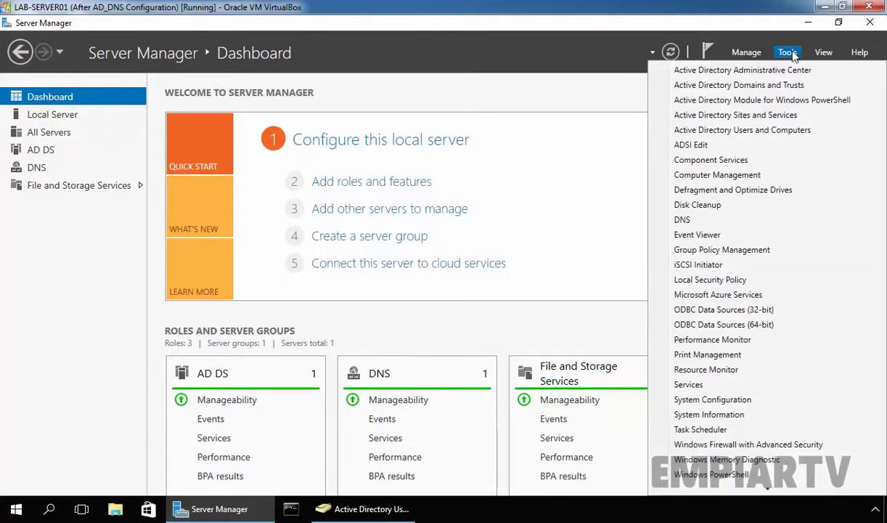
click(732, 250)
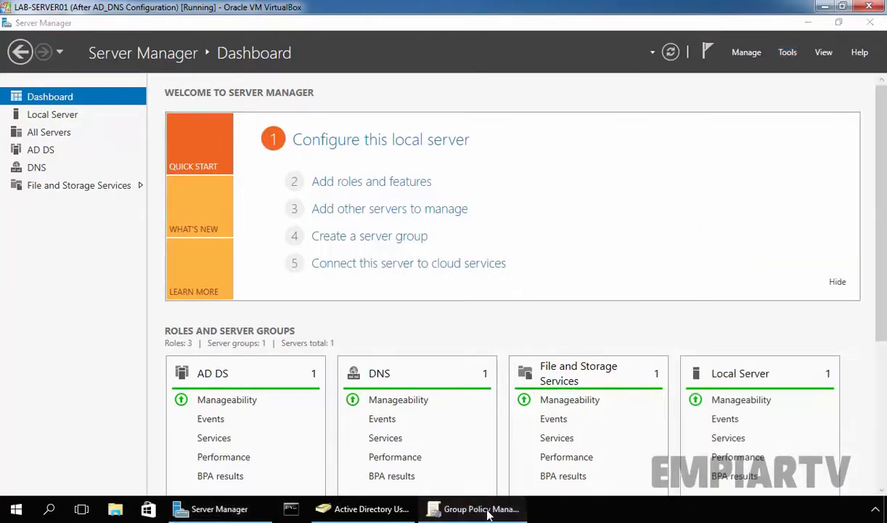
click(16, 509)
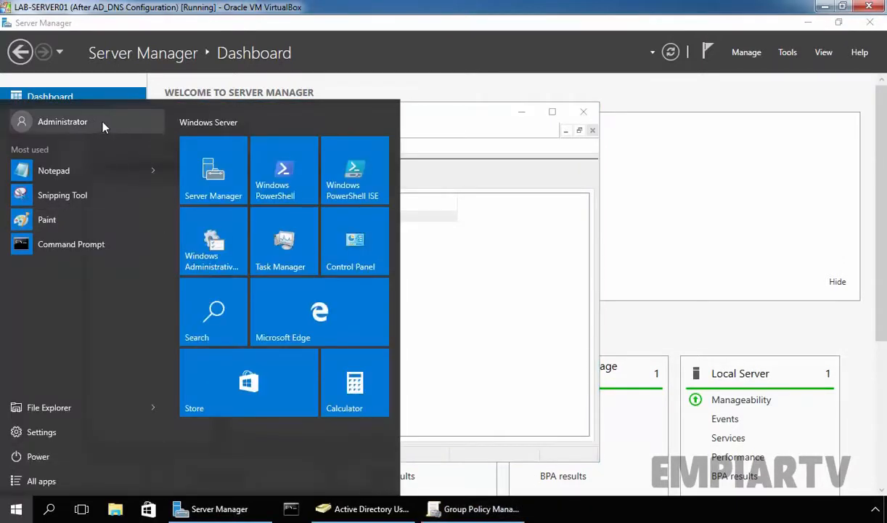
click(476, 122)
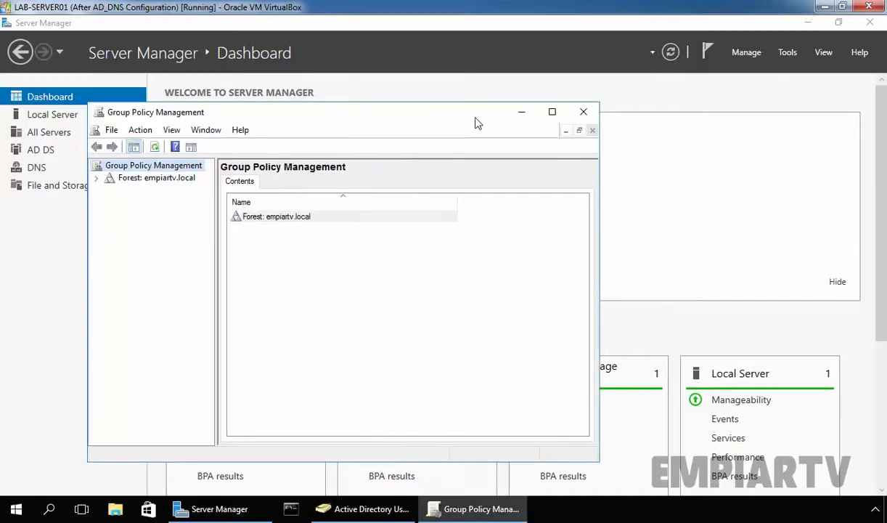
click(553, 112)
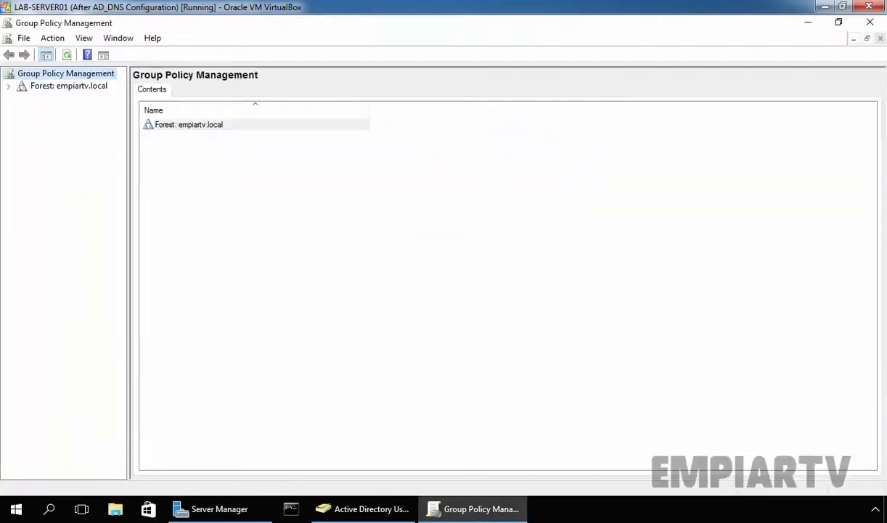
drag(212, 194, 214, 194)
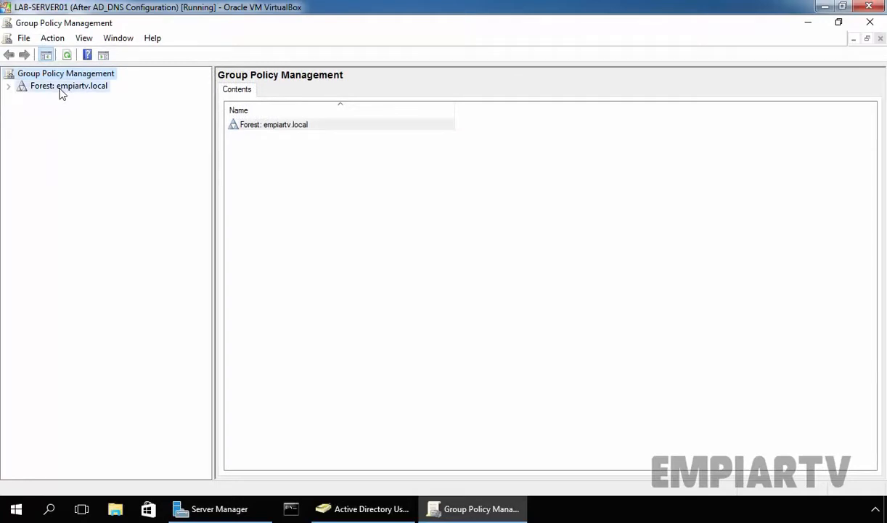
- Expand the empiartv.local forest and domain to list its Group Policy Objects
double_click(62, 89)
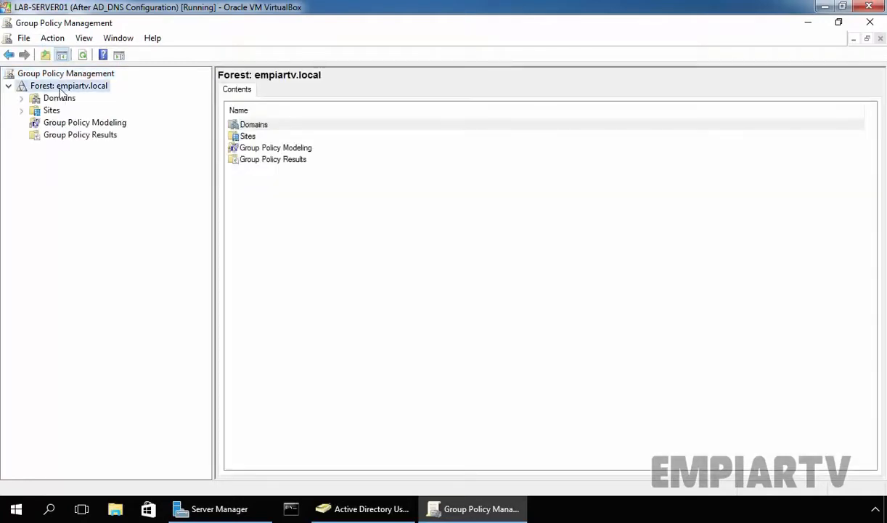
double_click(57, 98)
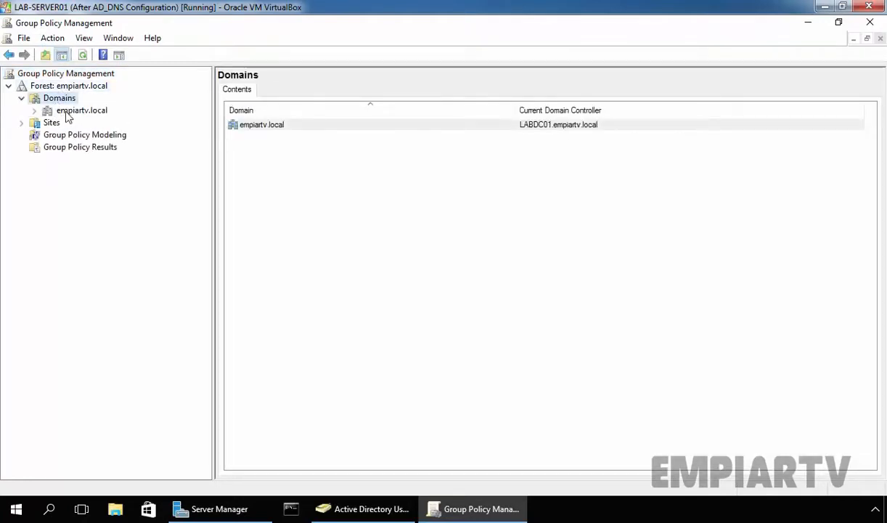
click(67, 113)
double_click(67, 113)
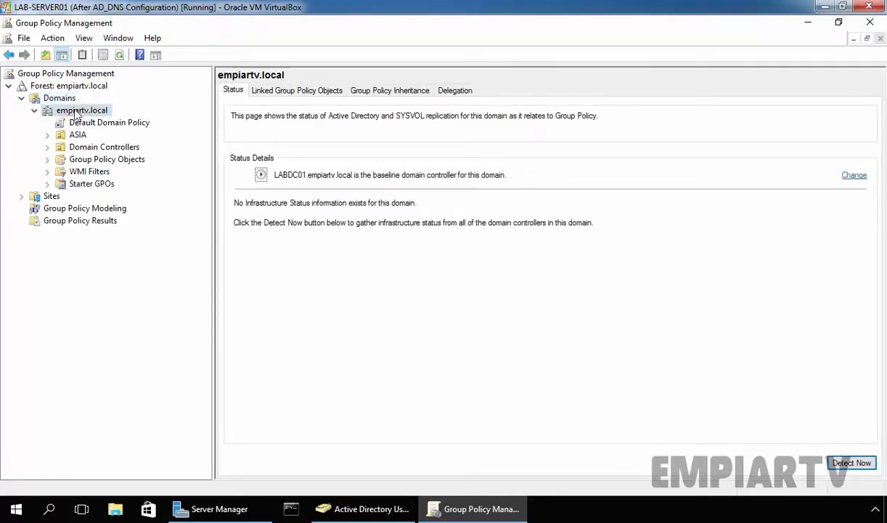
double_click(84, 159)
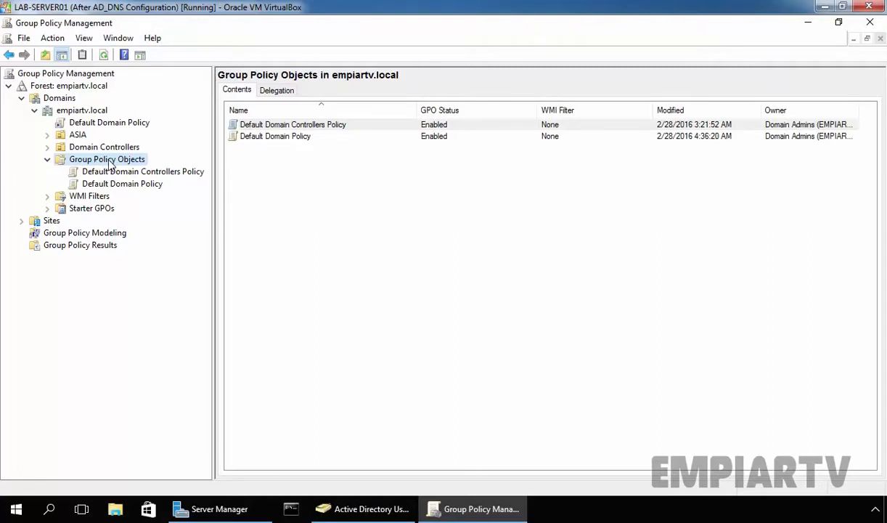
- Create a new GPO named 'Test GPO' under Group Policy Objects
right_click(111, 164)
click(125, 169)
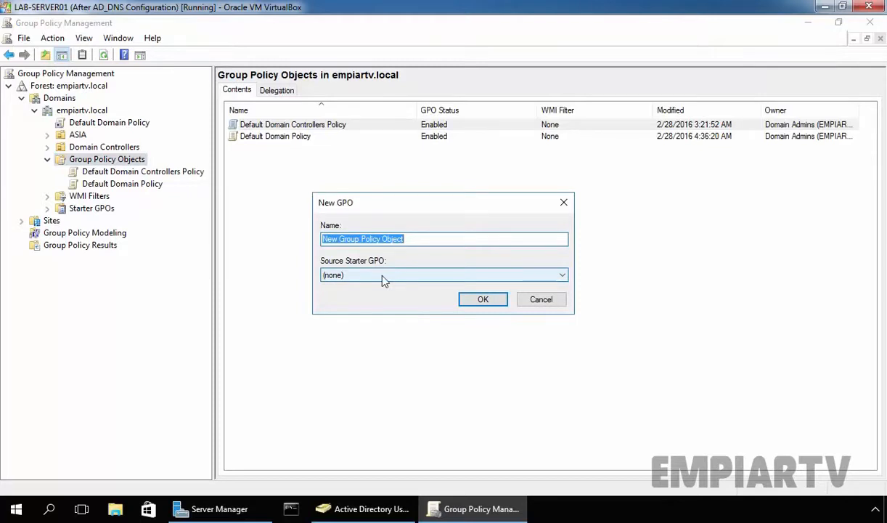
text(Test GPO)
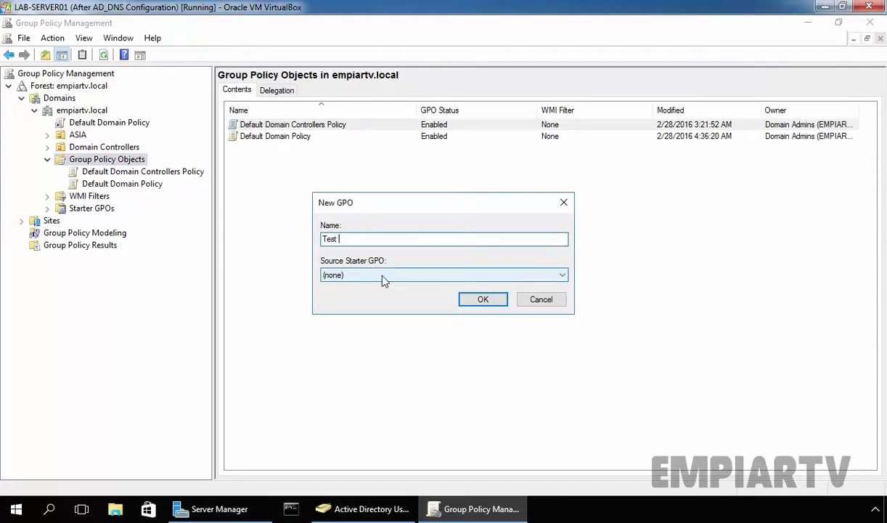
click(480, 301)
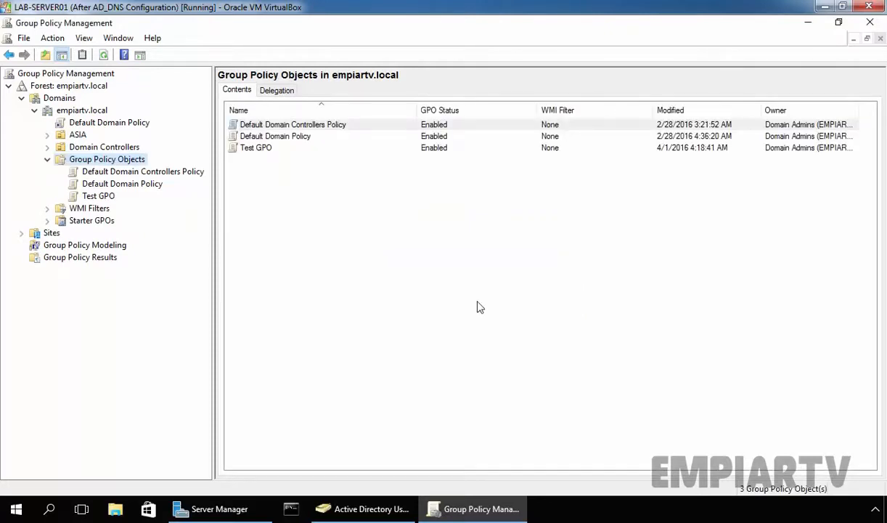
- Review Test GPO's Details tab, including its unique ID and Enabled status
click(90, 195)
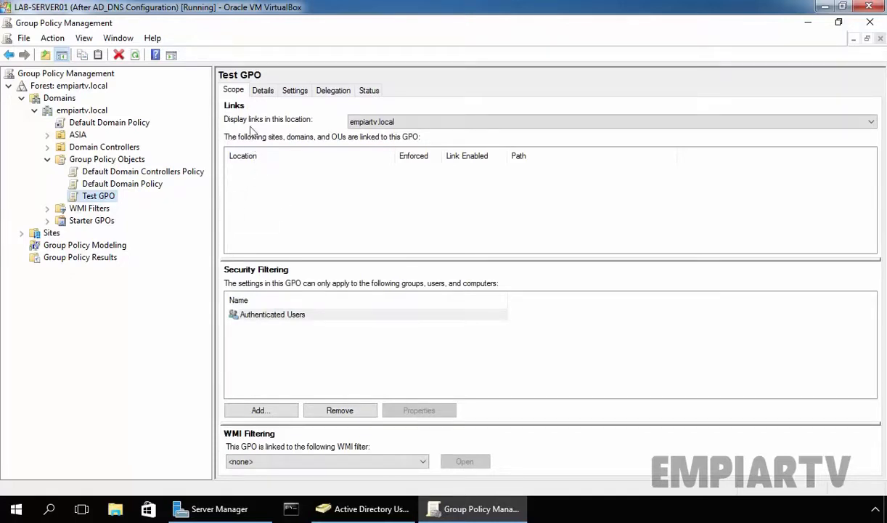
click(263, 91)
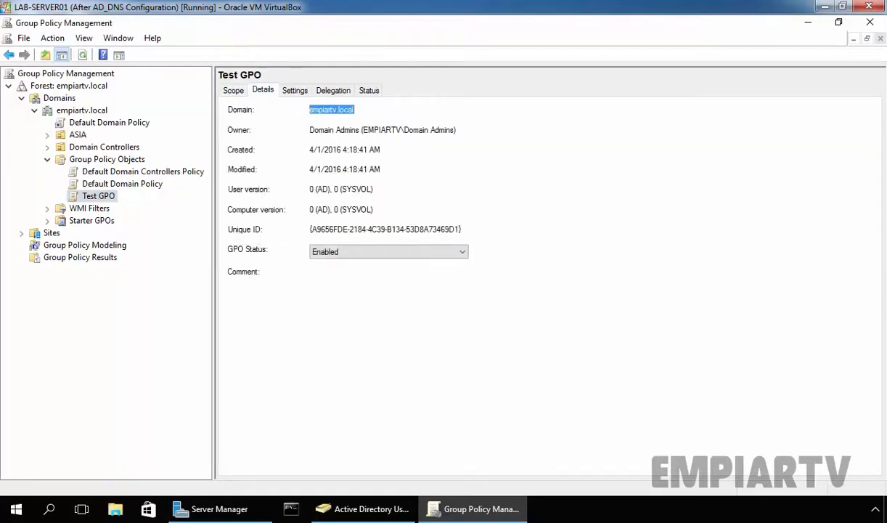
drag(311, 229, 463, 231)
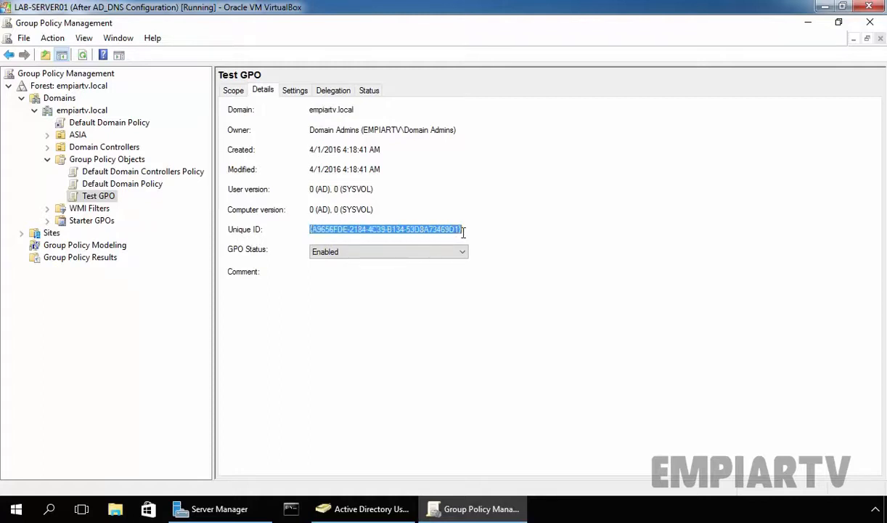
click(103, 203)
right_click(103, 201)
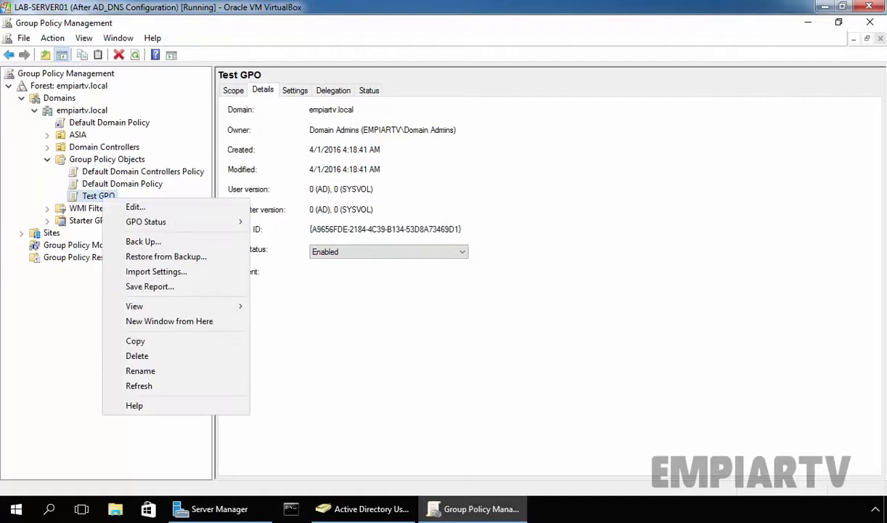
- Open Test GPO in a maximized Group Policy Management Editor with a wider tree pane
click(131, 208)
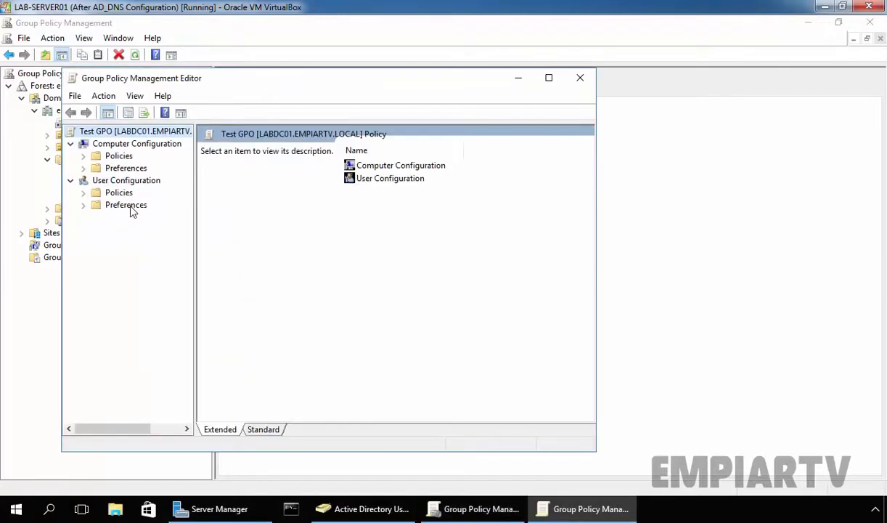
click(548, 77)
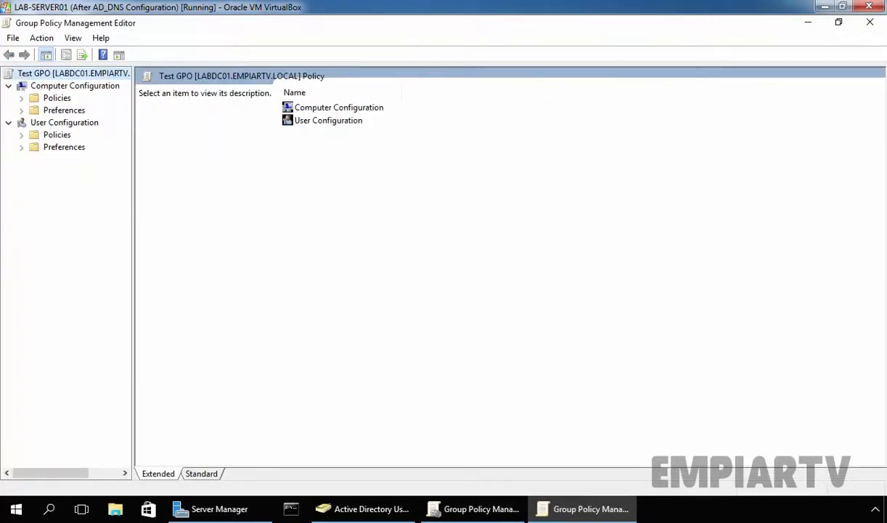
drag(134, 202, 257, 207)
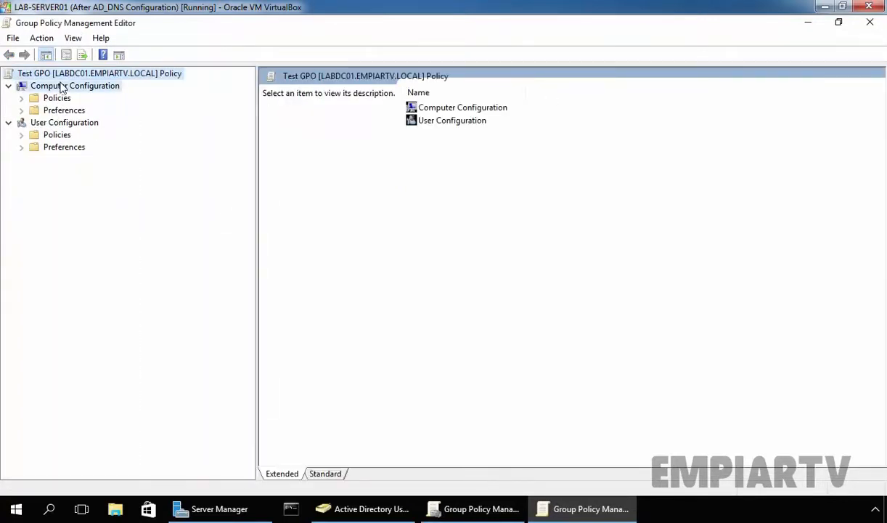
click(63, 87)
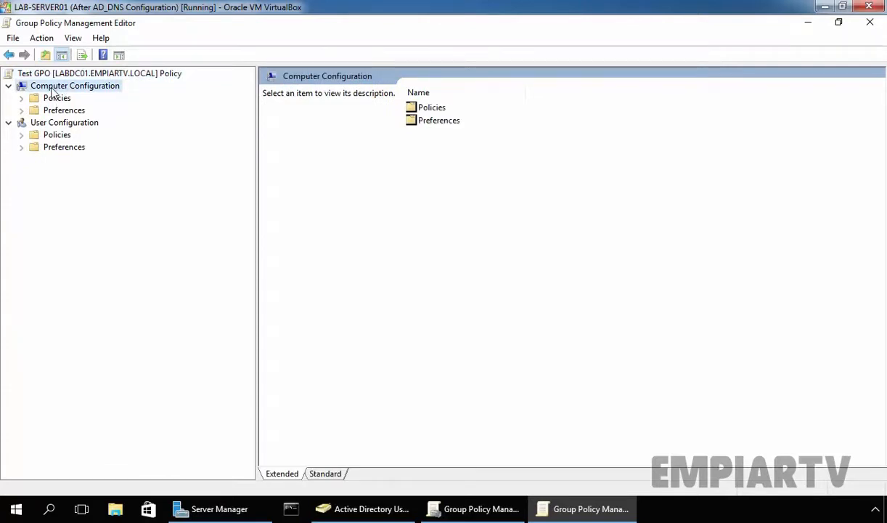
click(60, 125)
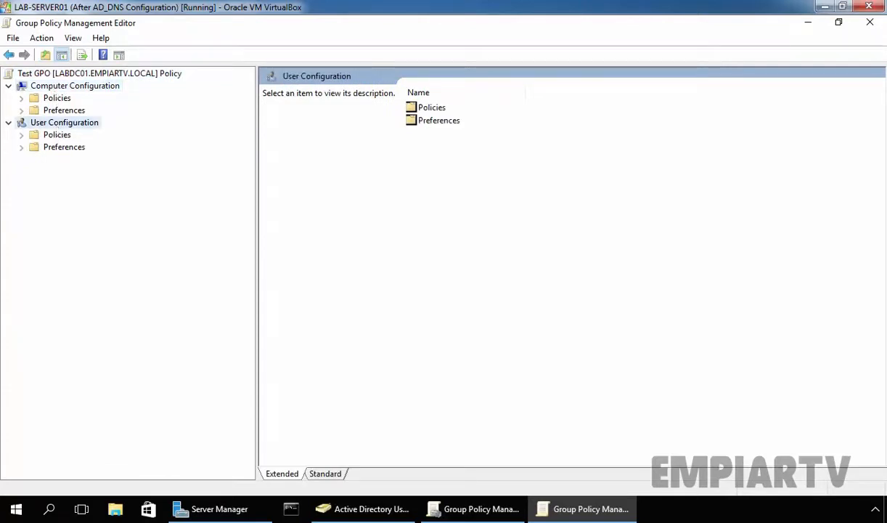
- Go to User Policies > Administrative Templates > Control Panel > Personalization and read Prevent changing theme
click(57, 138)
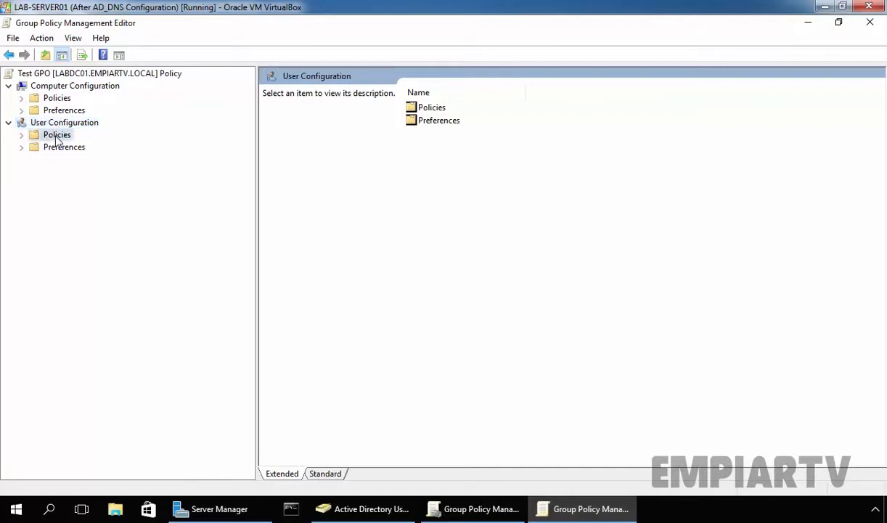
double_click(57, 138)
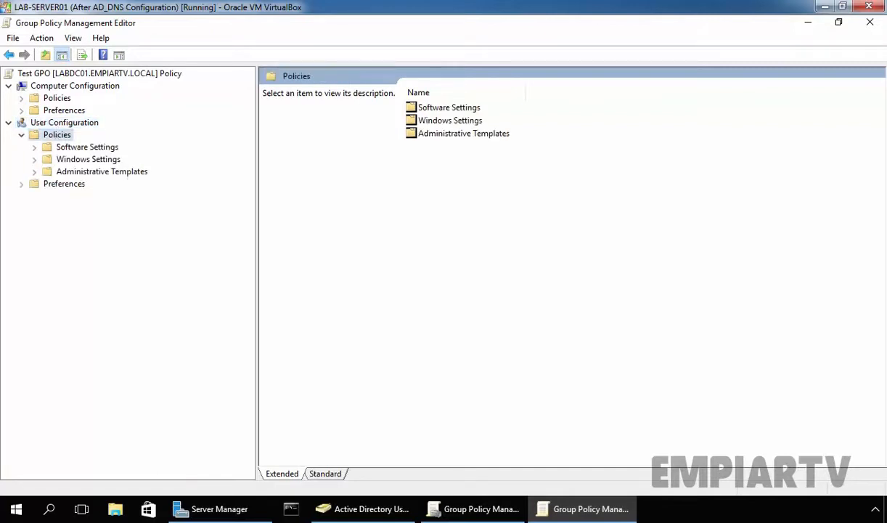
double_click(75, 174)
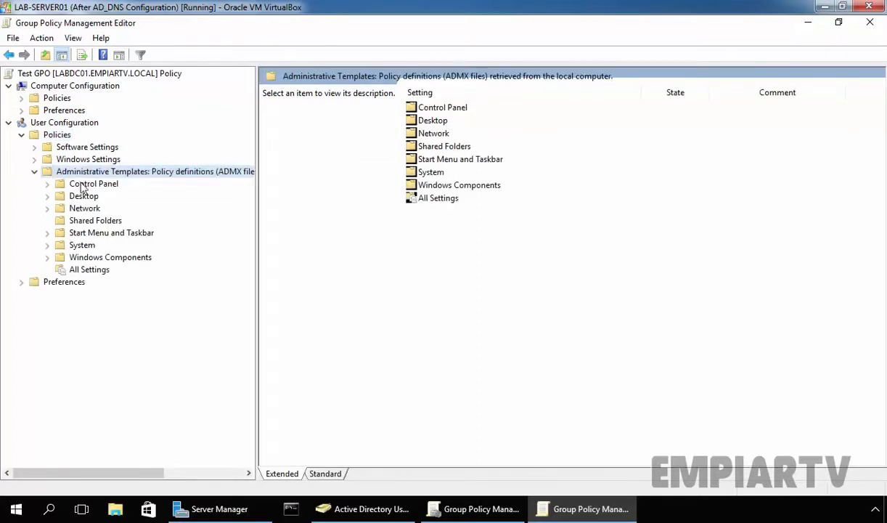
double_click(81, 186)
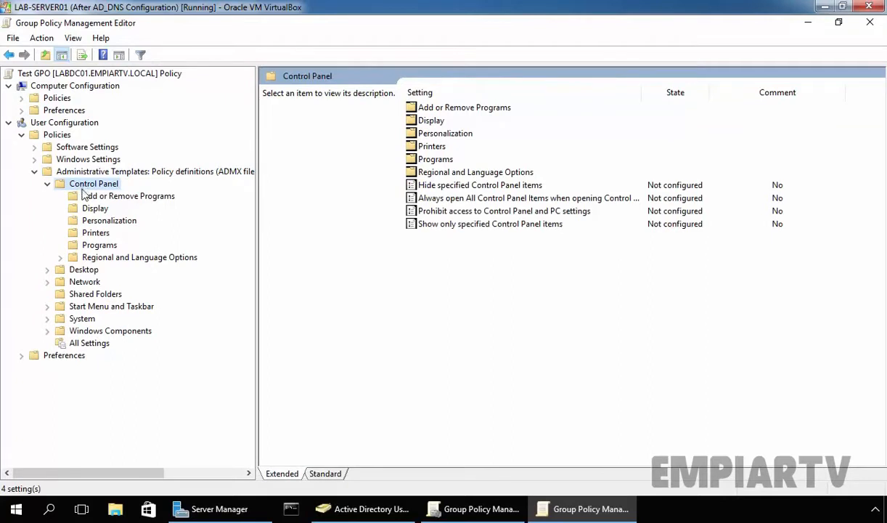
click(93, 220)
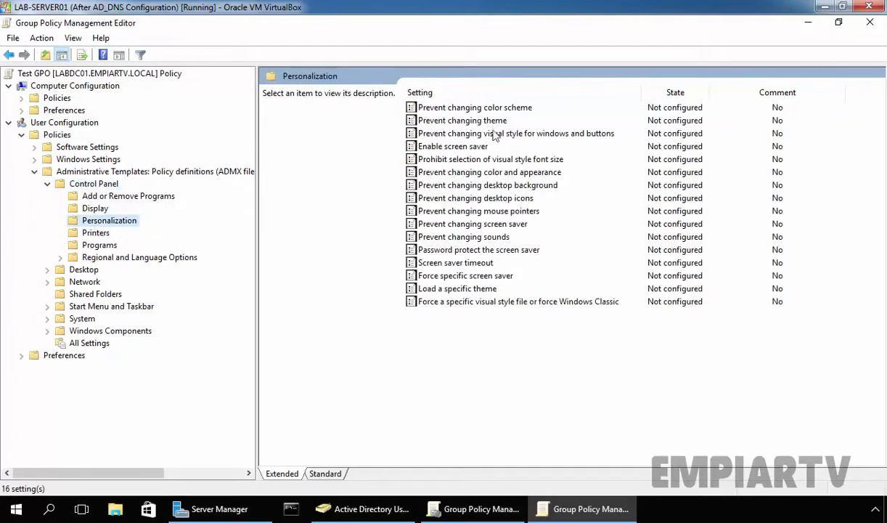
click(446, 122)
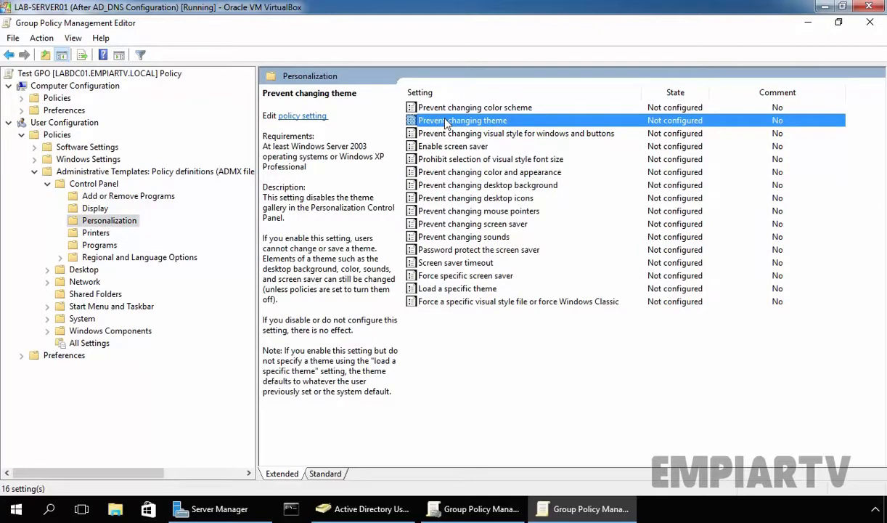
- Set Prevent changing theme to Enabled and apply the change
double_click(446, 122)
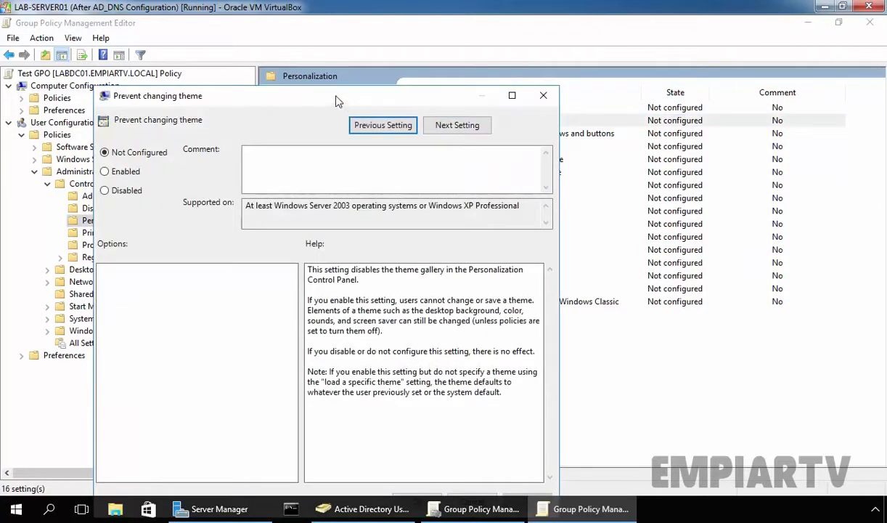
drag(339, 96, 348, 45)
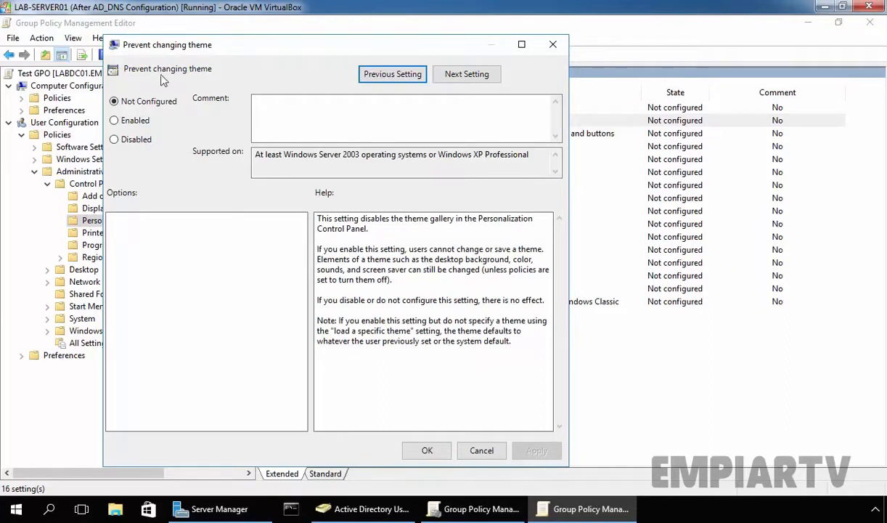
click(116, 121)
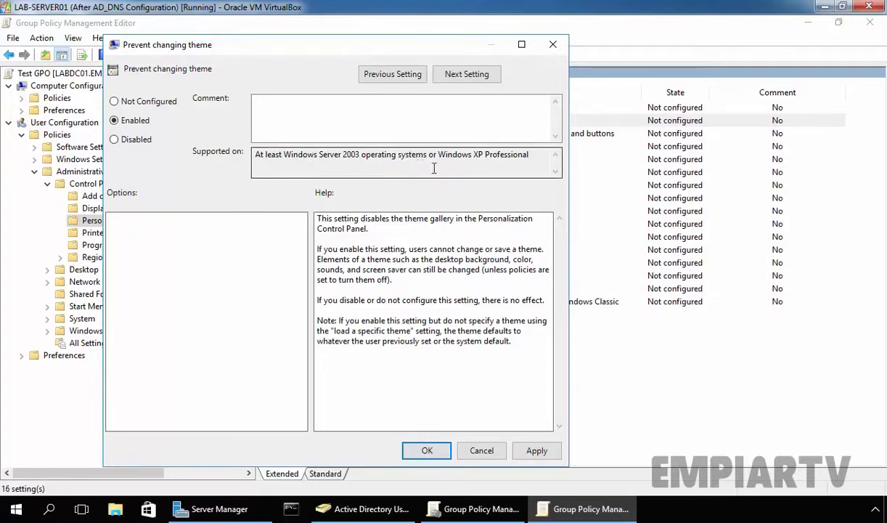
click(536, 451)
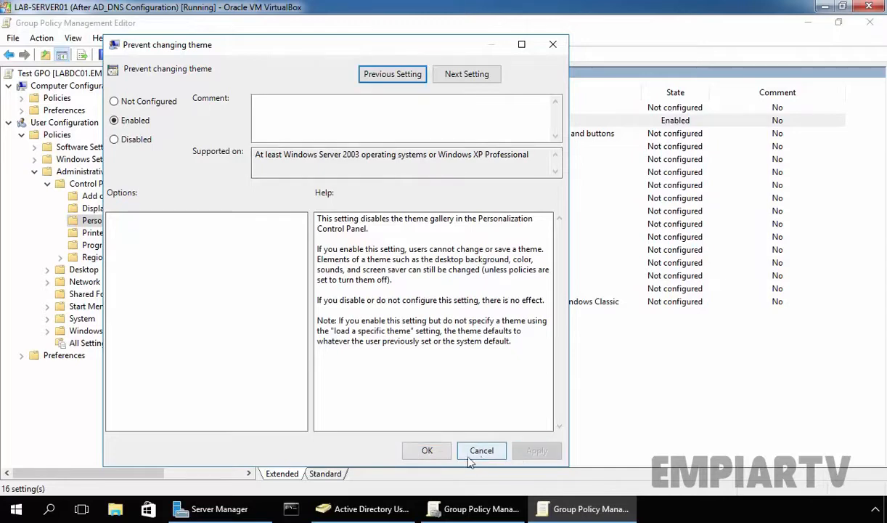
click(426, 451)
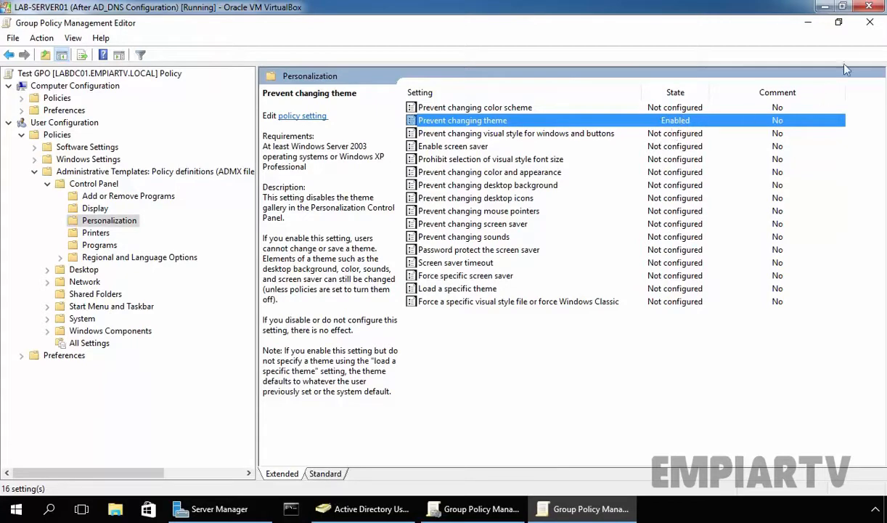
- Confirm Test GPO's Settings report shows Prevent changing theme Enabled, then switch to Active Directory Users and Computers
click(870, 22)
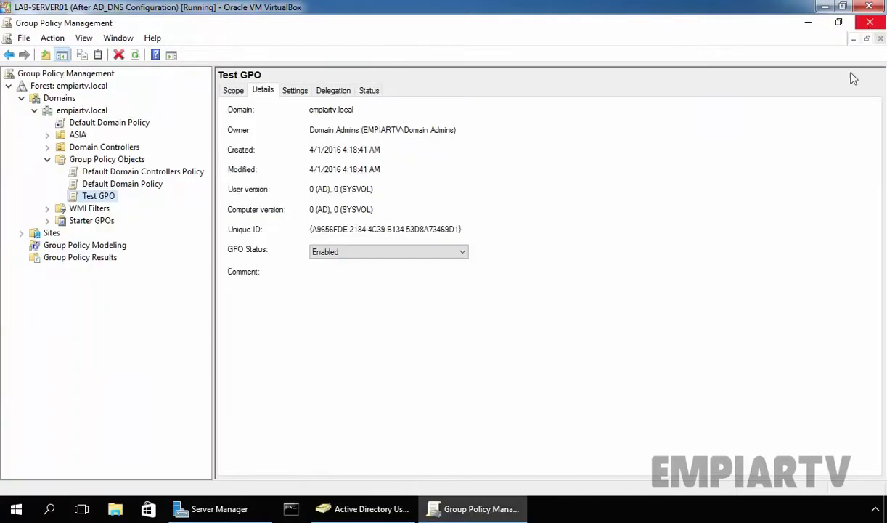
click(293, 91)
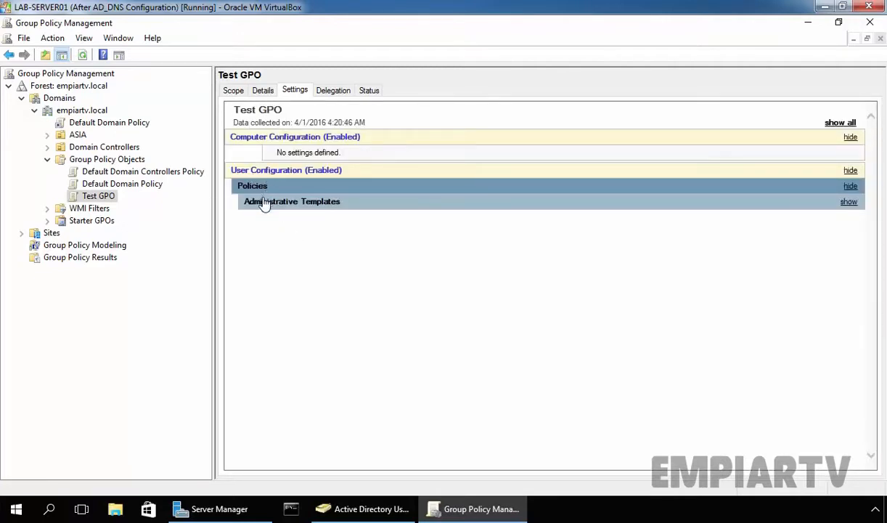
double_click(271, 208)
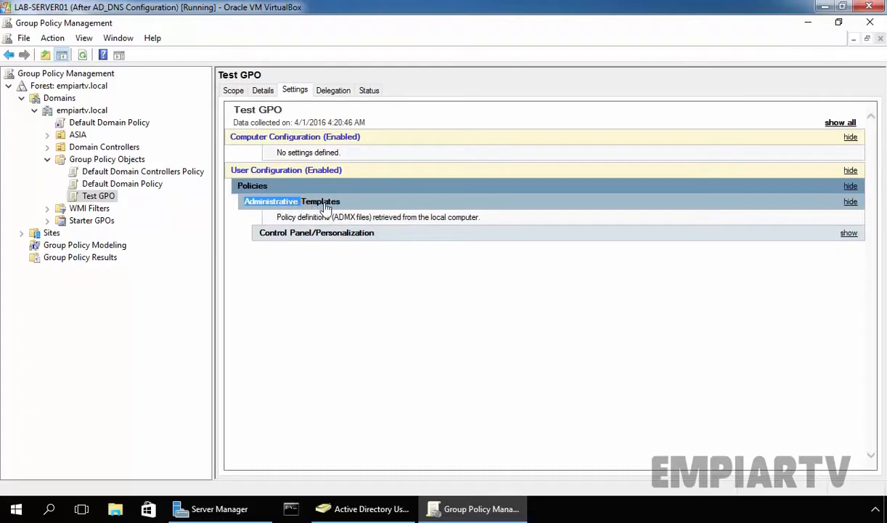
click(290, 231)
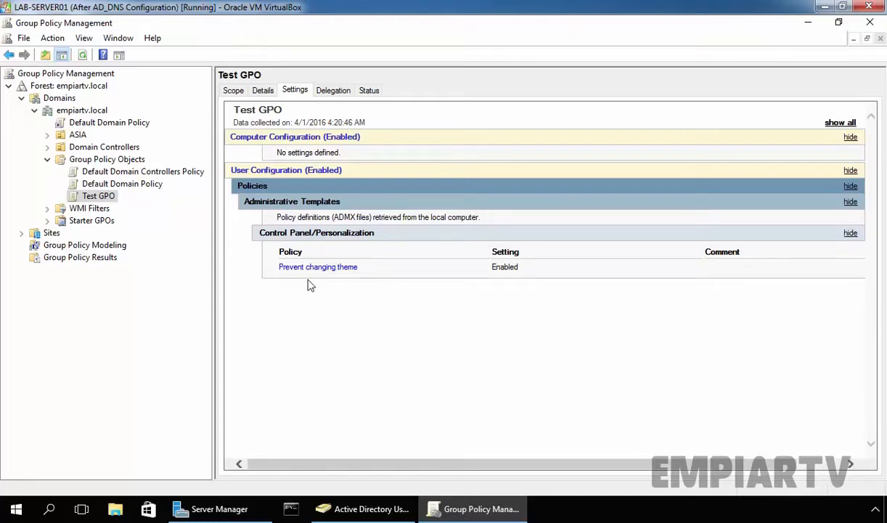
click(365, 510)
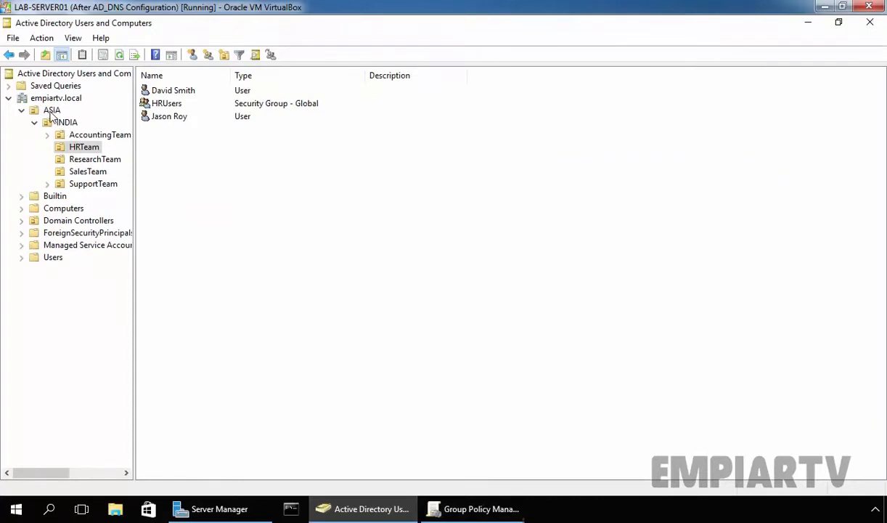
- Review HRTeam's two users and HRUsers group, then go back to Group Policy Management
click(95, 148)
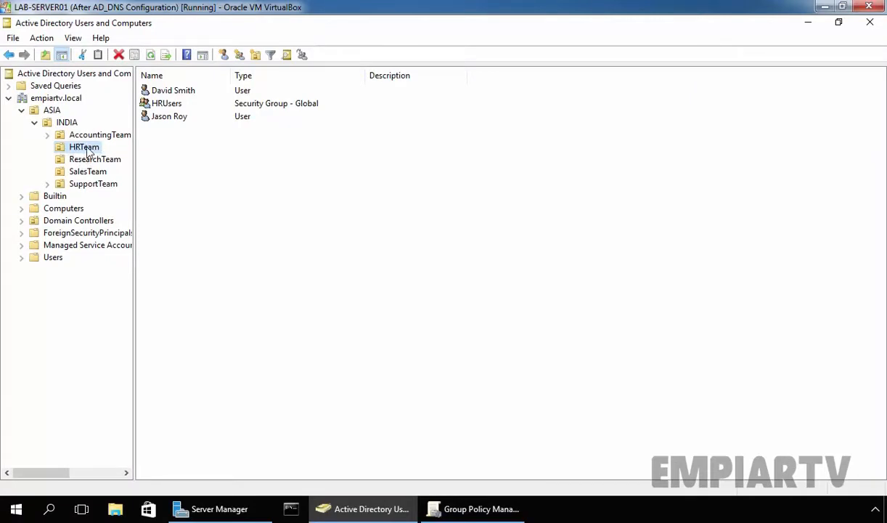
click(172, 90)
drag(202, 155, 168, 81)
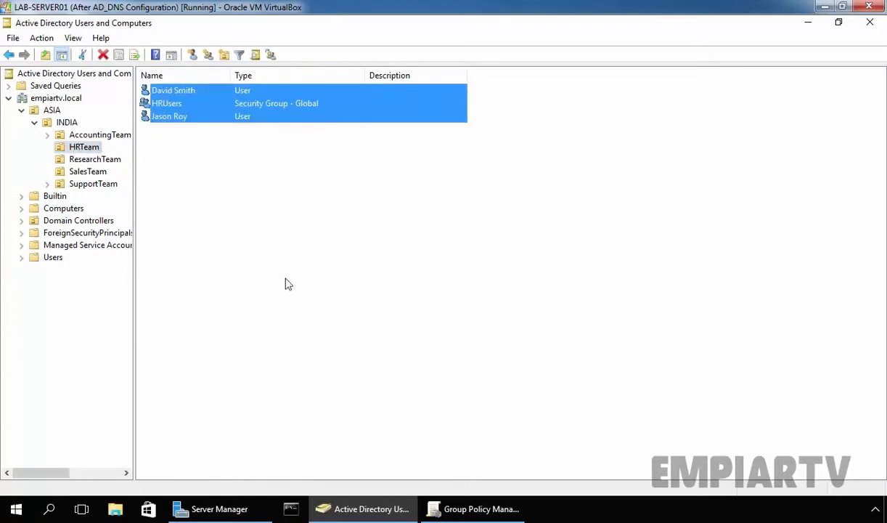
click(472, 509)
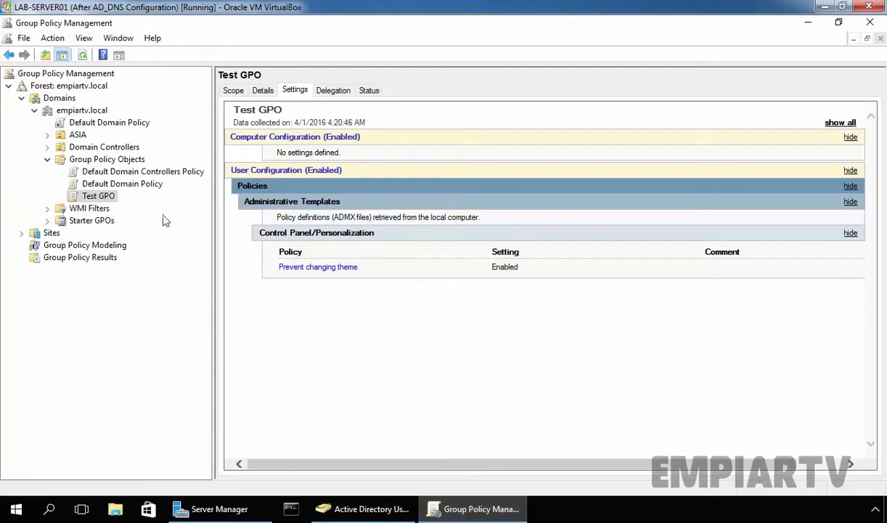
- Link the existing Test GPO to the HRTeam OU under ASIA > INDIA
click(75, 137)
double_click(75, 137)
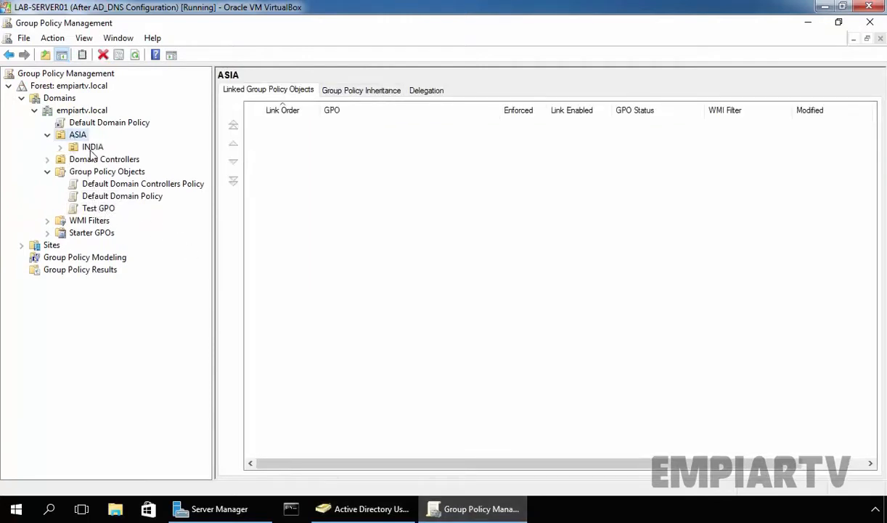
double_click(88, 148)
click(106, 173)
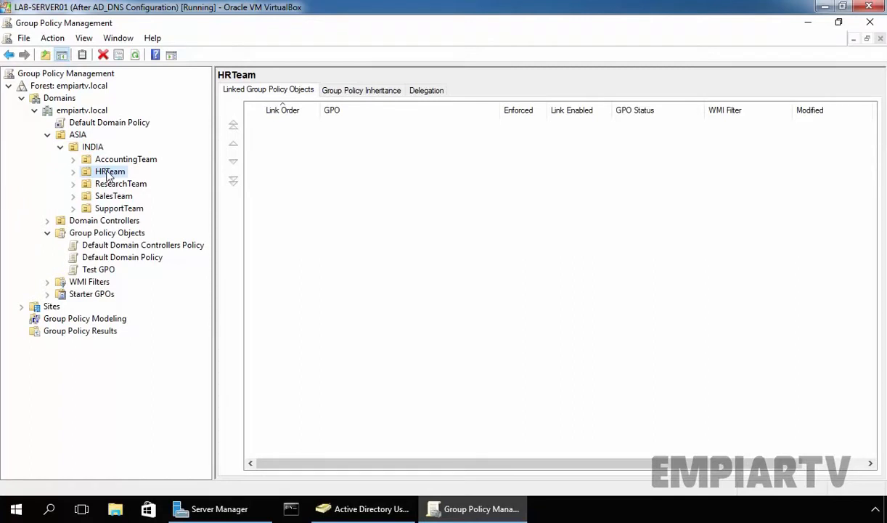
right_click(107, 174)
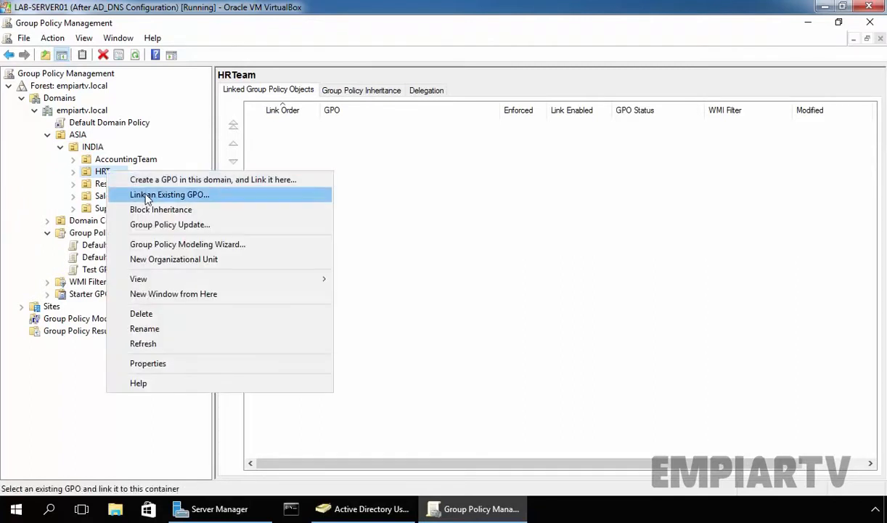
click(224, 197)
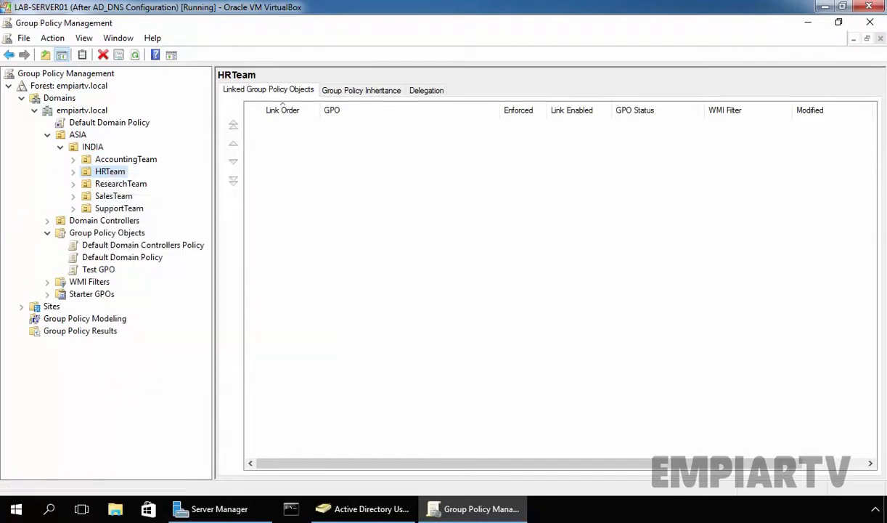
drag(392, 271, 335, 228)
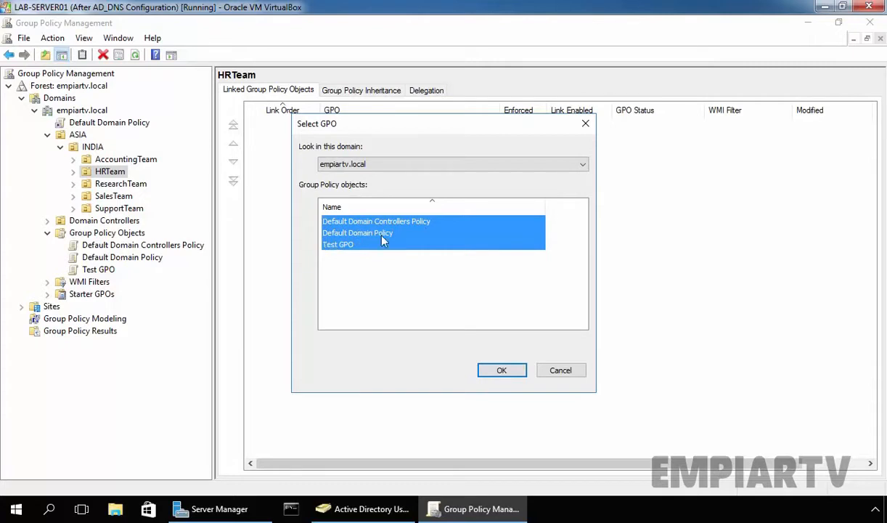
click(330, 246)
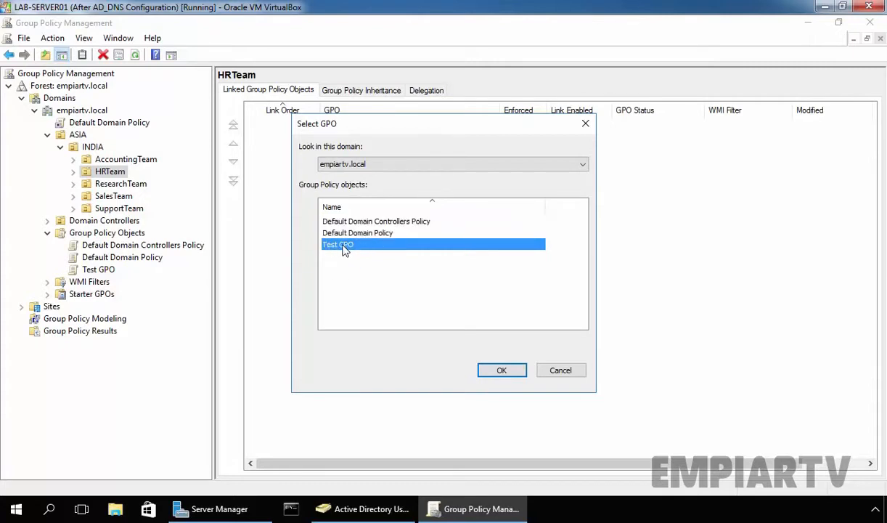
click(503, 370)
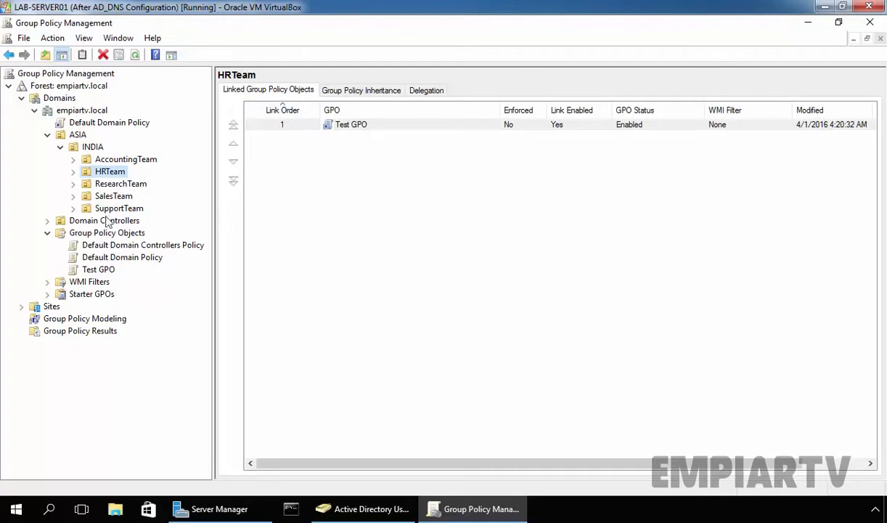
click(99, 269)
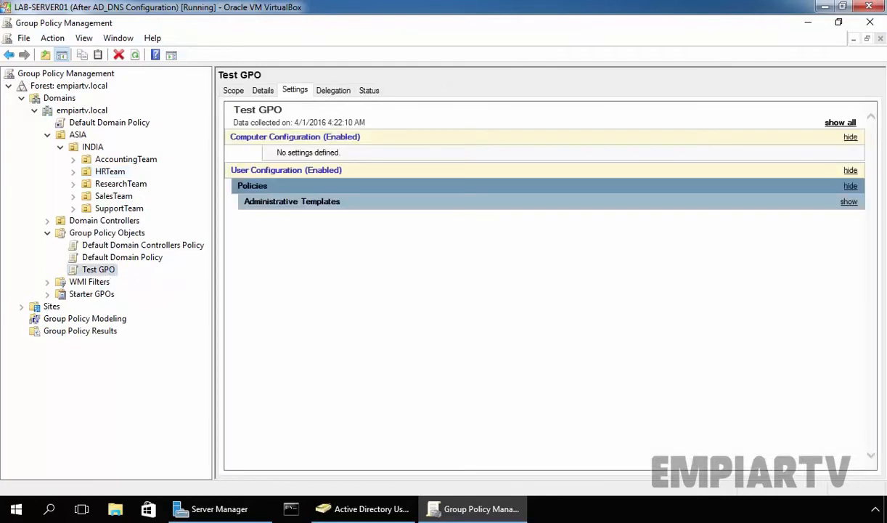
- Confirm Test GPO's Scope tab lists the HRTeam link, then switch to Active Directory Users and Computers
click(235, 92)
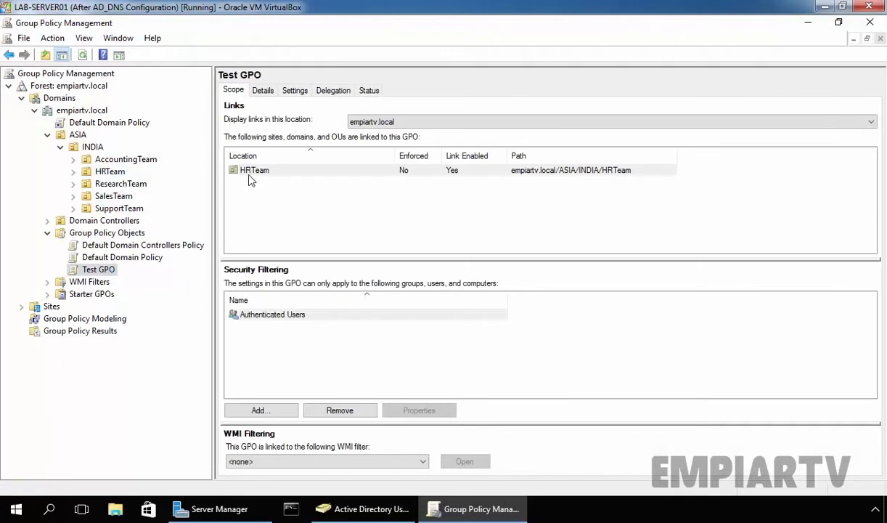
click(253, 171)
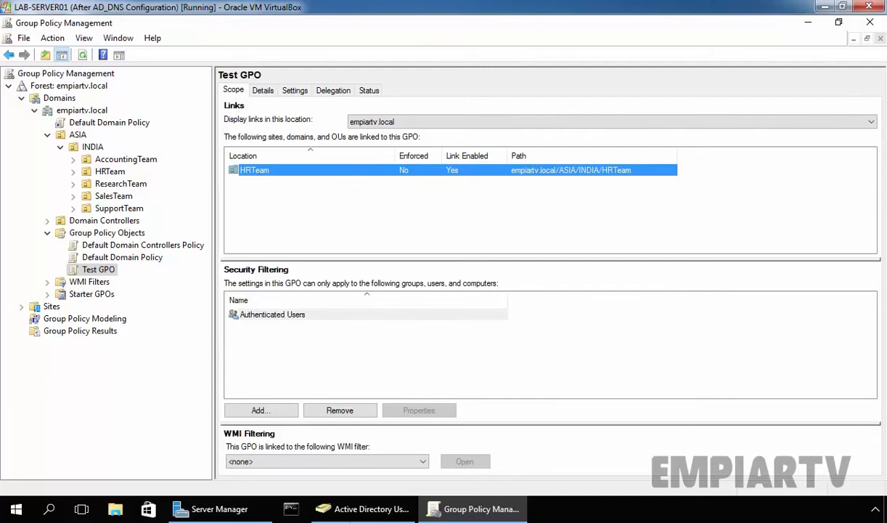
click(363, 509)
click(72, 146)
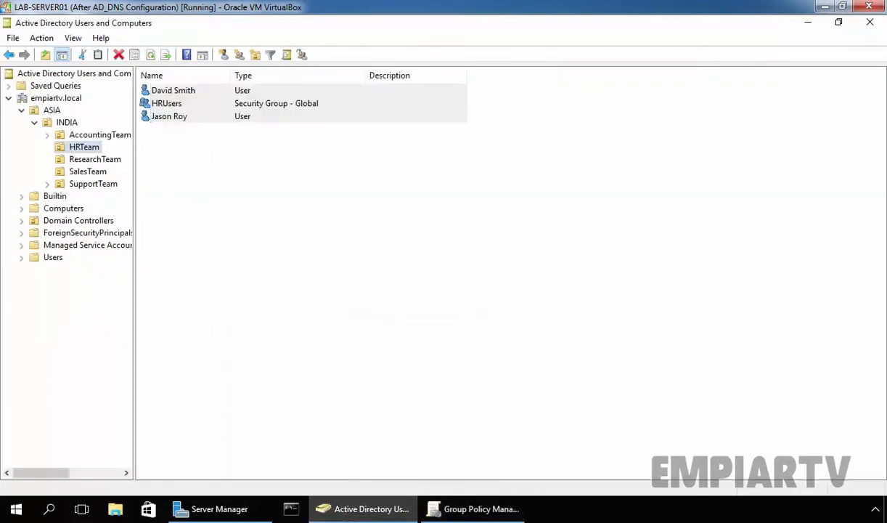
- Select the first user account in the HRTeam member list
click(381, 202)
click(187, 96)
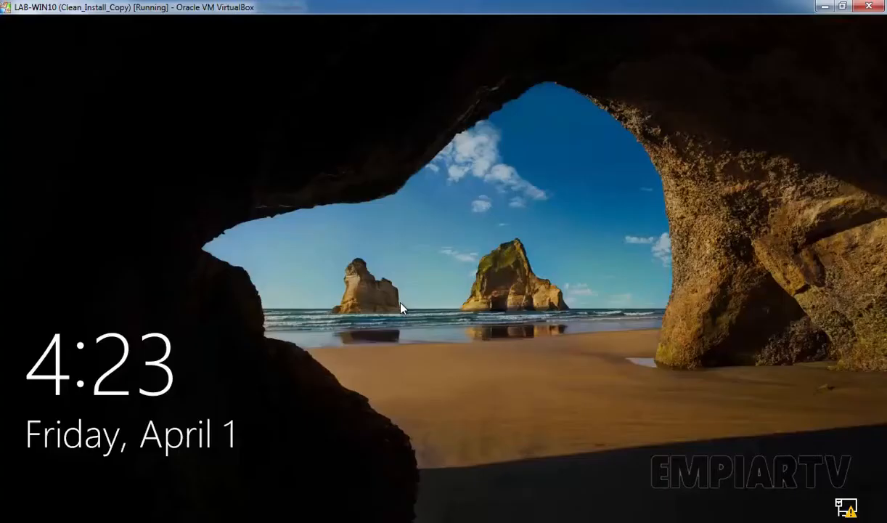
- Sign in to the Windows 10 client with the HRTeam user's password and open Start
click(398, 327)
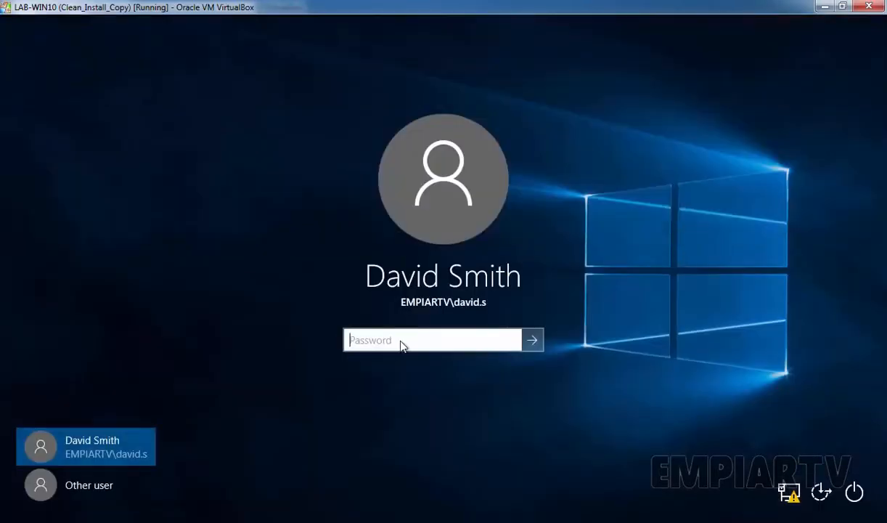
text(Passw0rd1)
key(Return)
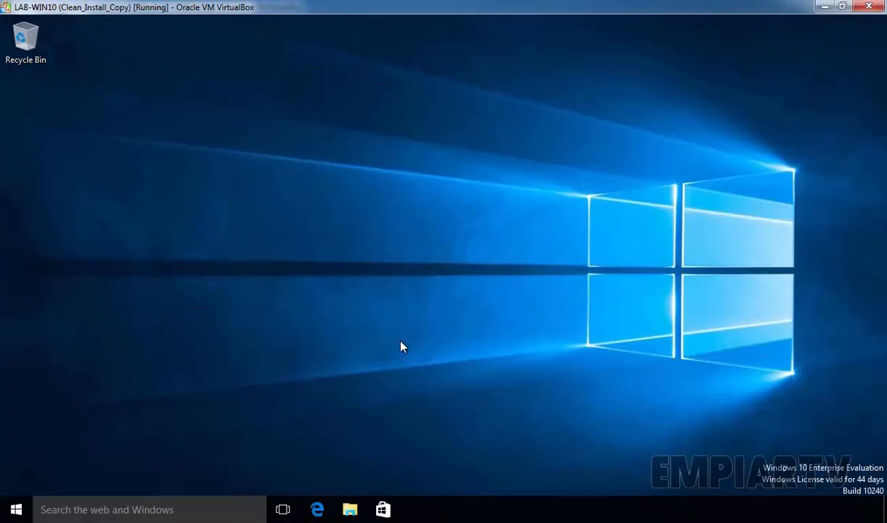
key(super)
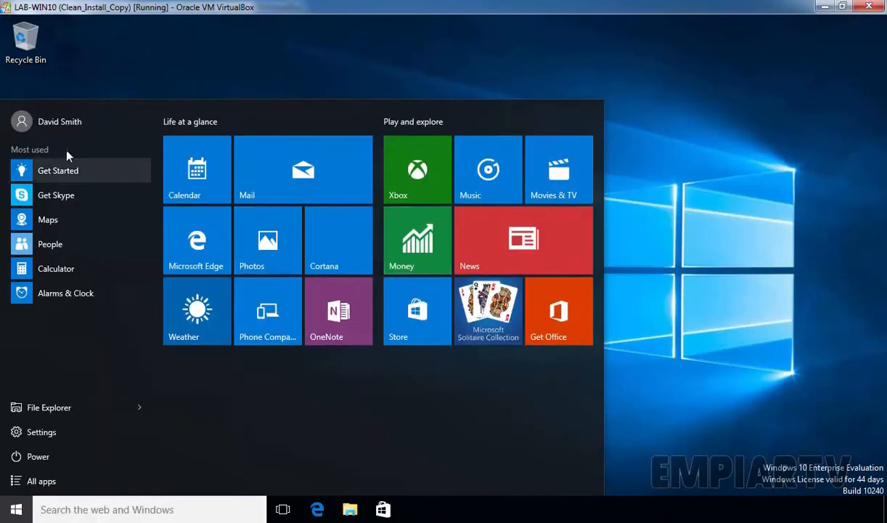
- Launch rsop.msc from the Start search and dismiss the insufficient-permissions error
click(198, 513)
text(rs)
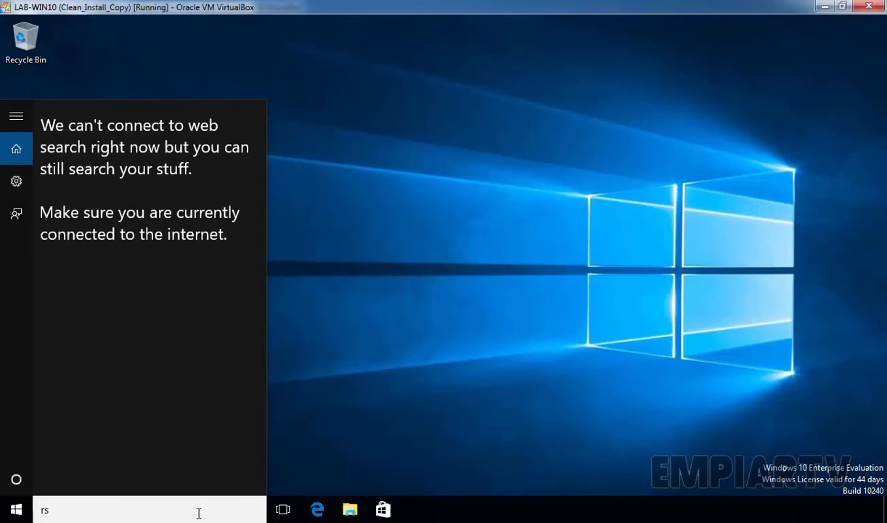
text(op.msc)
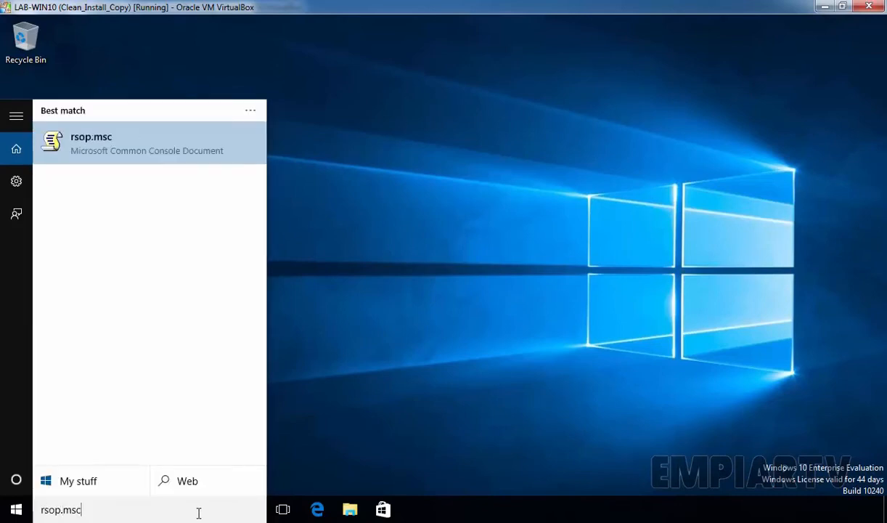
key(Return)
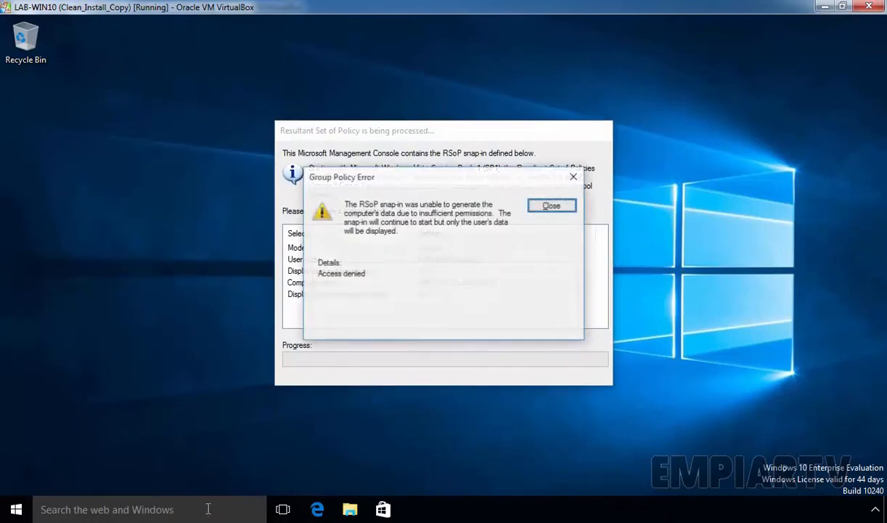
click(550, 207)
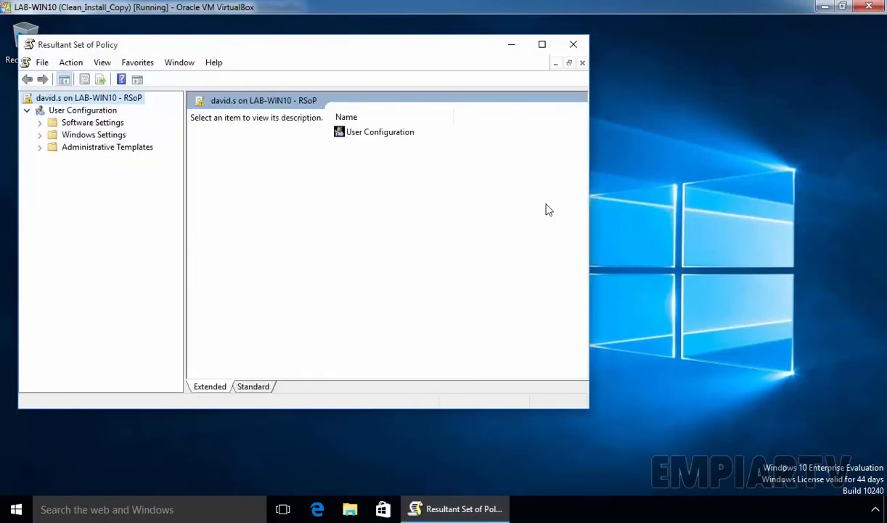
- In User Configuration properties, show all GPOs with filtering status, scope of management and revision information
click(74, 113)
right_click(74, 114)
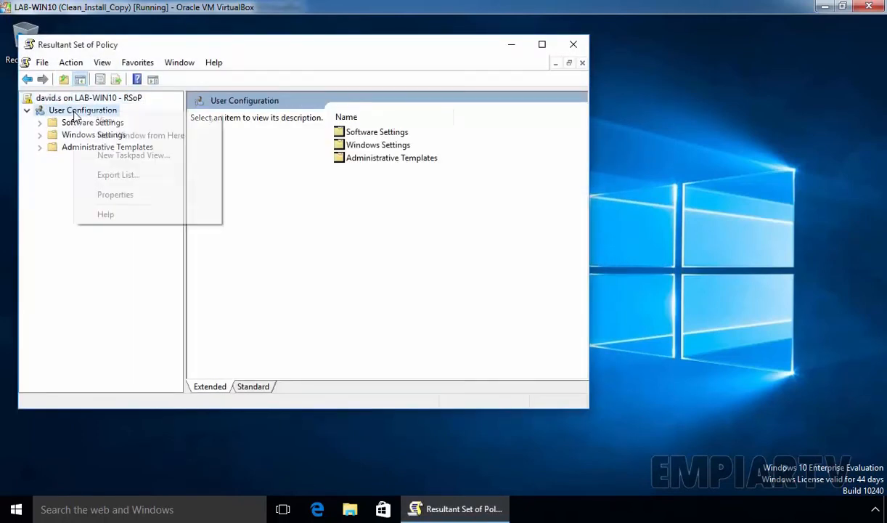
click(100, 194)
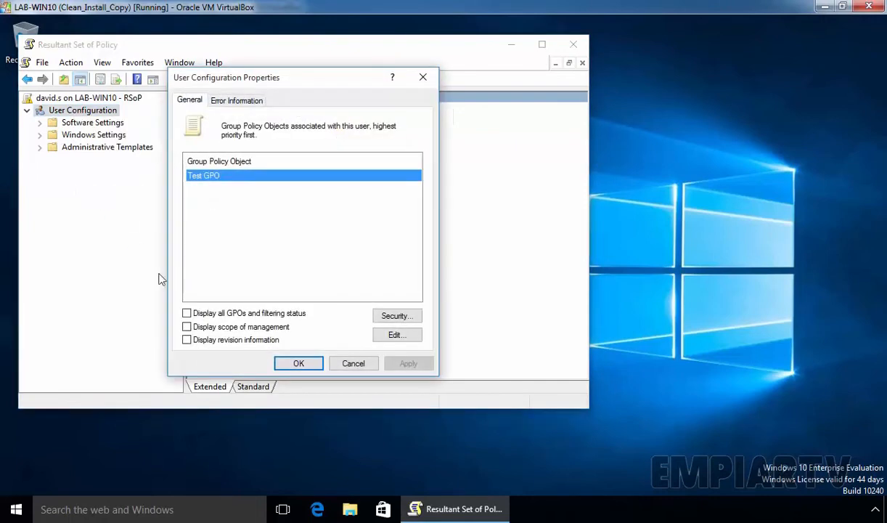
click(187, 313)
click(187, 327)
click(187, 341)
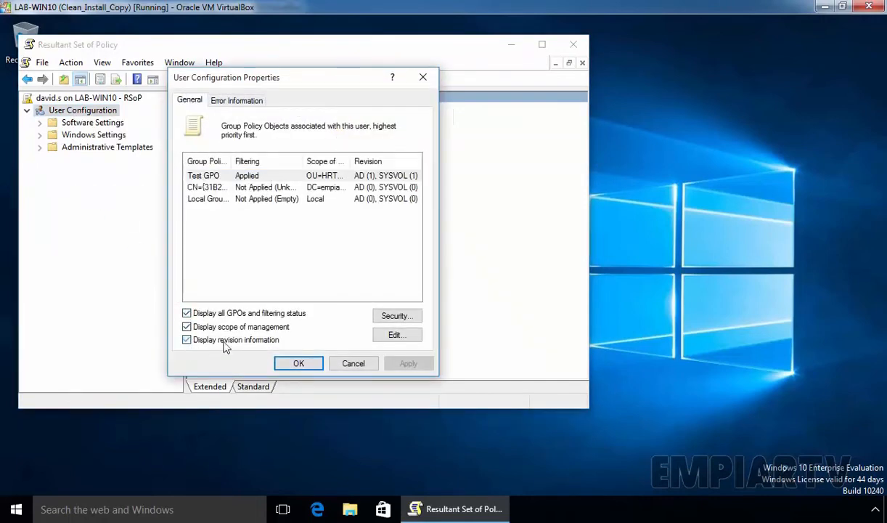
- Widen the columns to confirm Test GPO is applied via the HRTeam OU, then close the console
double_click(236, 154)
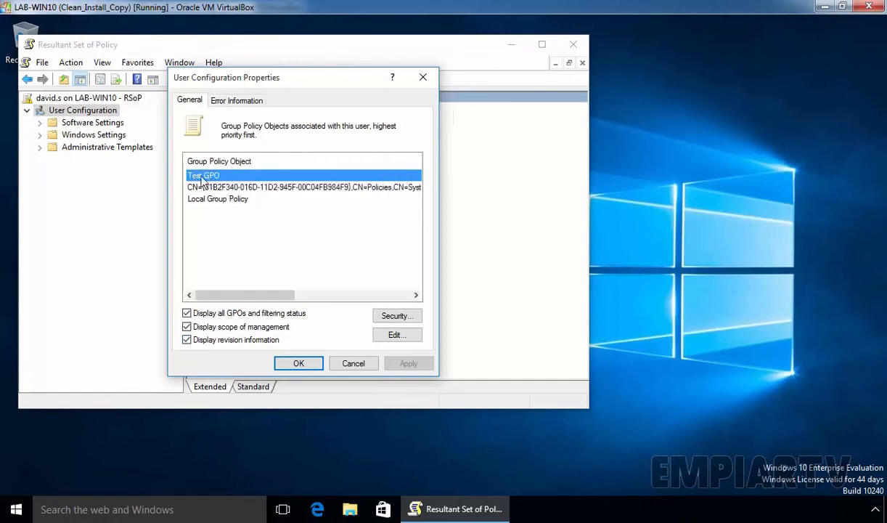
drag(254, 295, 400, 296)
double_click(349, 160)
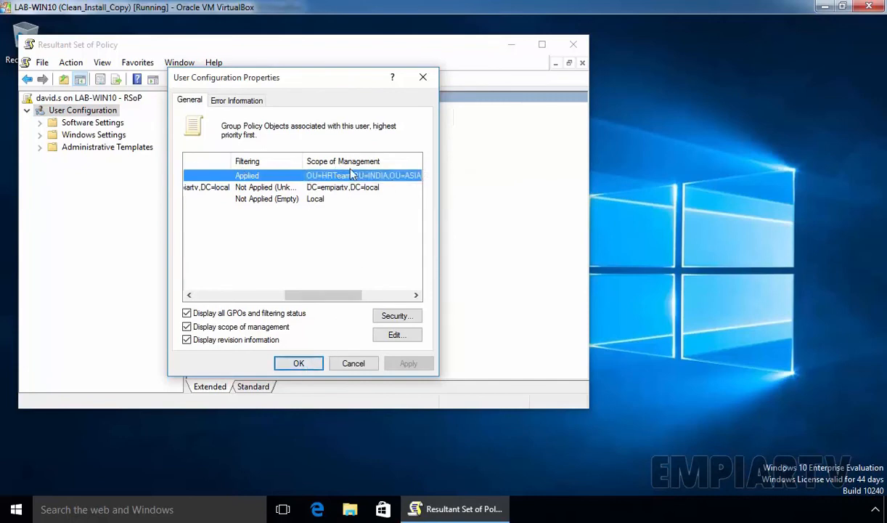
click(299, 363)
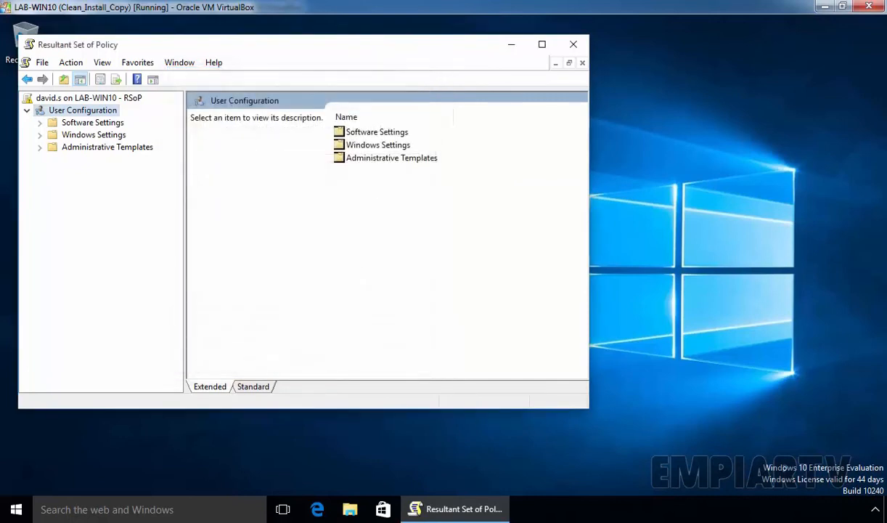
click(573, 44)
- Close RSoP without saving, then go to Personalize > Themes > Theme settings, where changes are admin-disabled
click(316, 260)
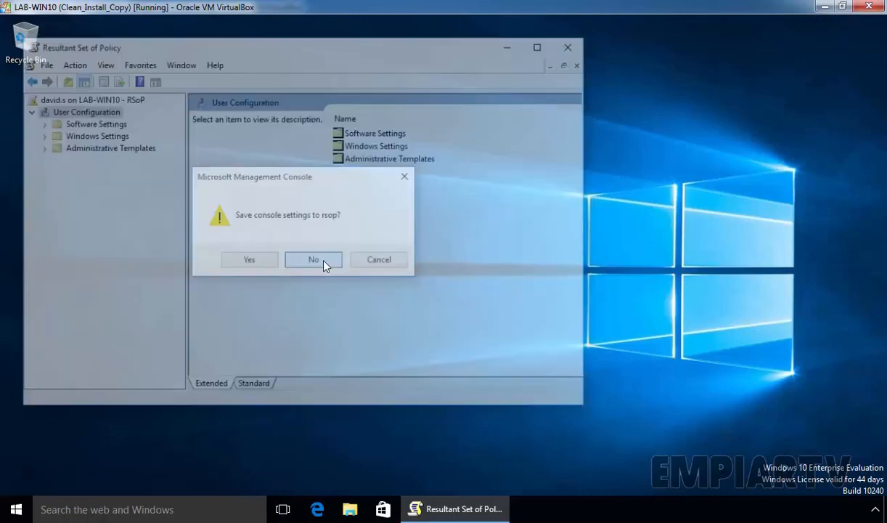
right_click(325, 176)
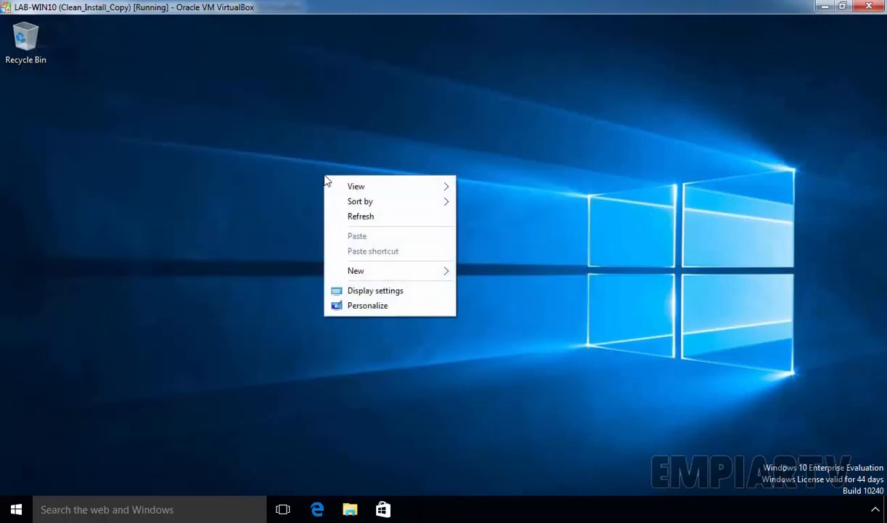
click(355, 308)
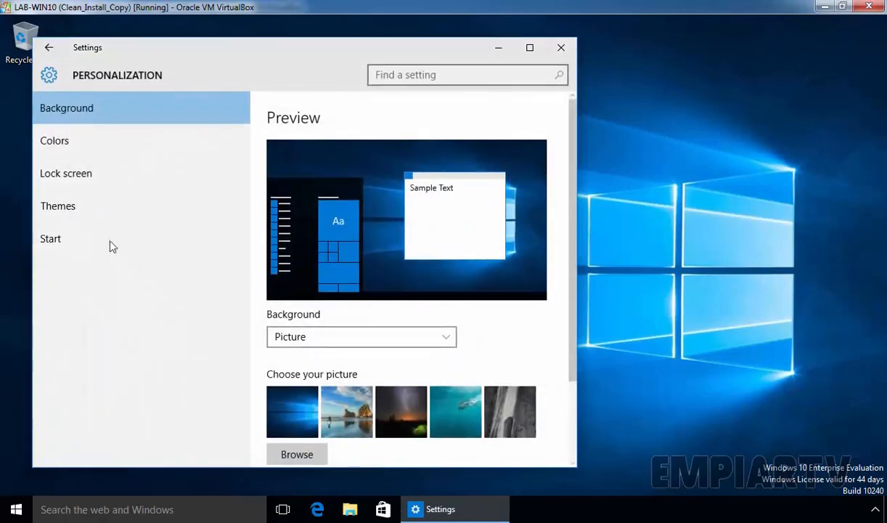
click(56, 205)
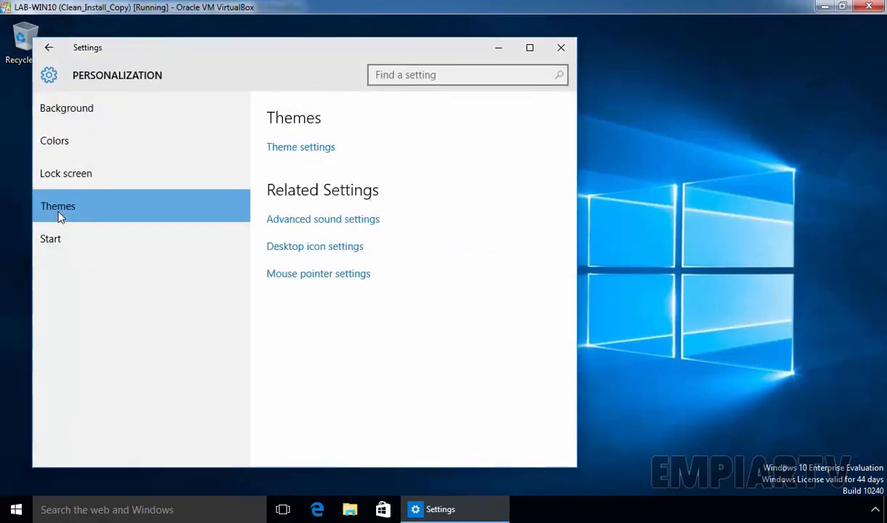
click(314, 152)
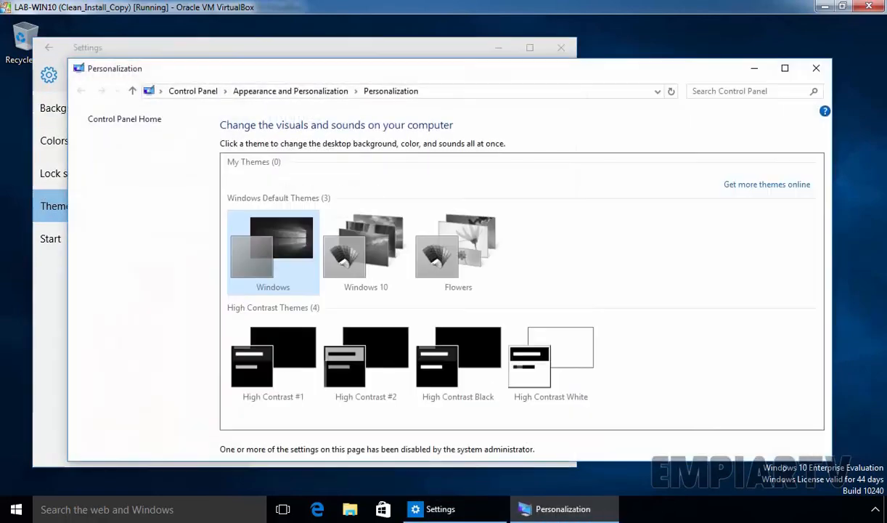